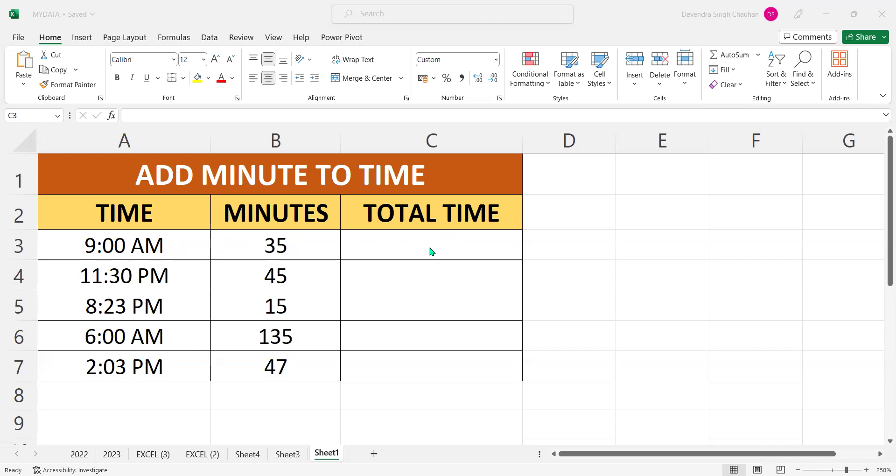
Enter the formula =A3+B3 in C3 as the first TOTAL TIME result.
{"action": "left_click", "coordinate": [393, 247]}
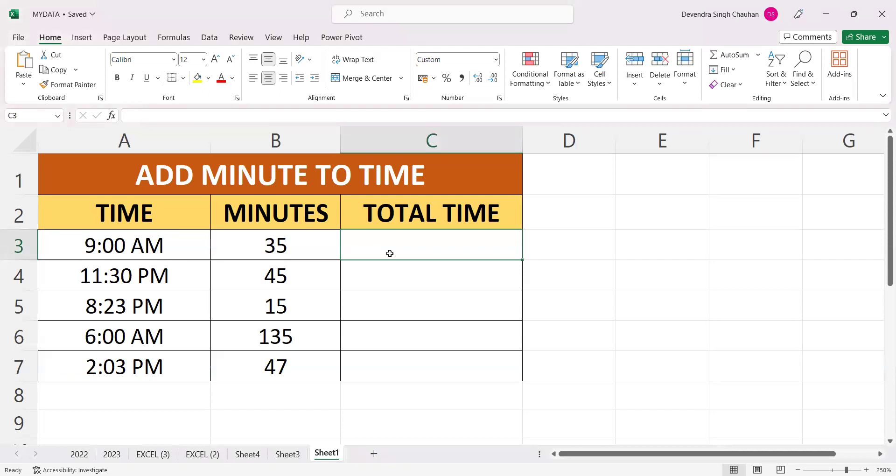
{"action": "type", "text": "="}
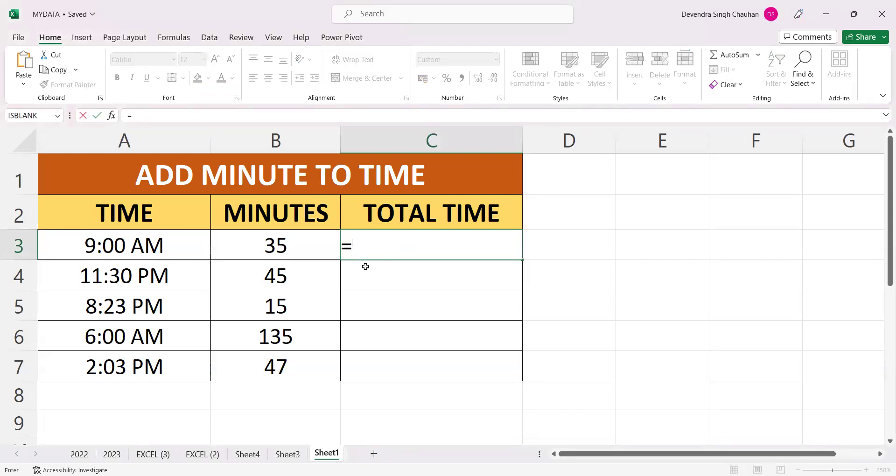
{"action": "left_click", "coordinate": [121, 243]}
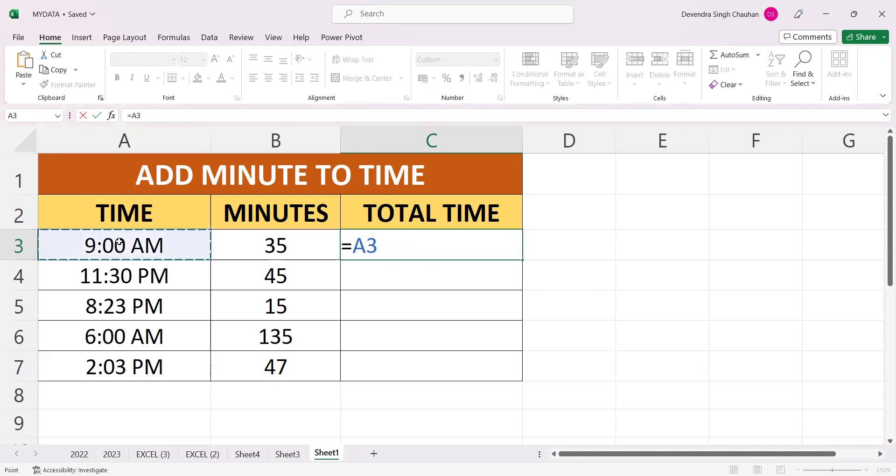
{"action": "type", "text": "+"}
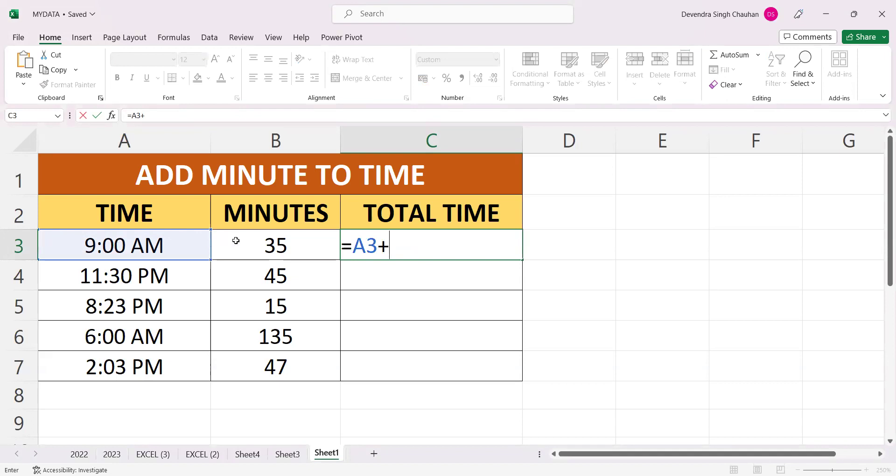
{"action": "left_click", "coordinate": [258, 246]}
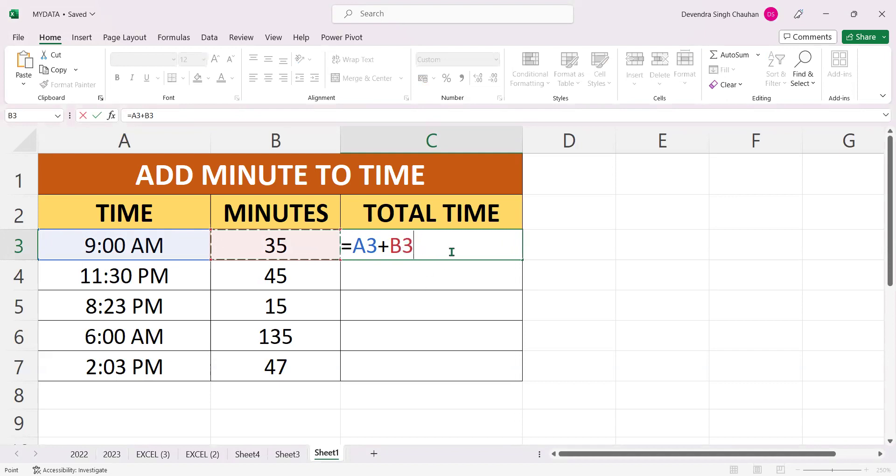
{"action": "key", "text": "Return"}
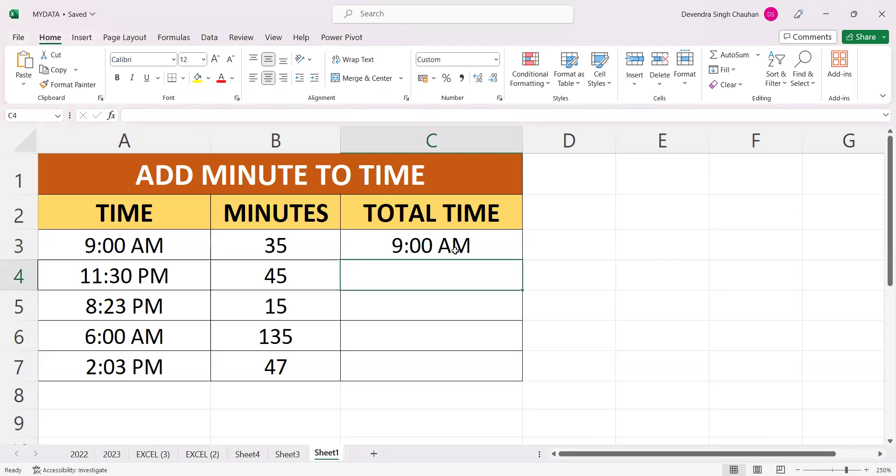
Change C3's formula to =A3+B3/(24*60) so it shows 9:35 AM.
{"action": "left_click", "coordinate": [432, 249]}
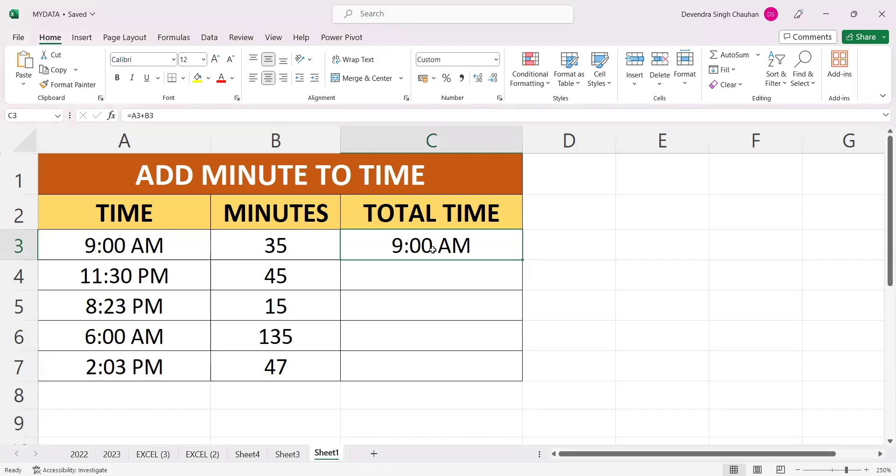
{"action": "double_click", "coordinate": [433, 250]}
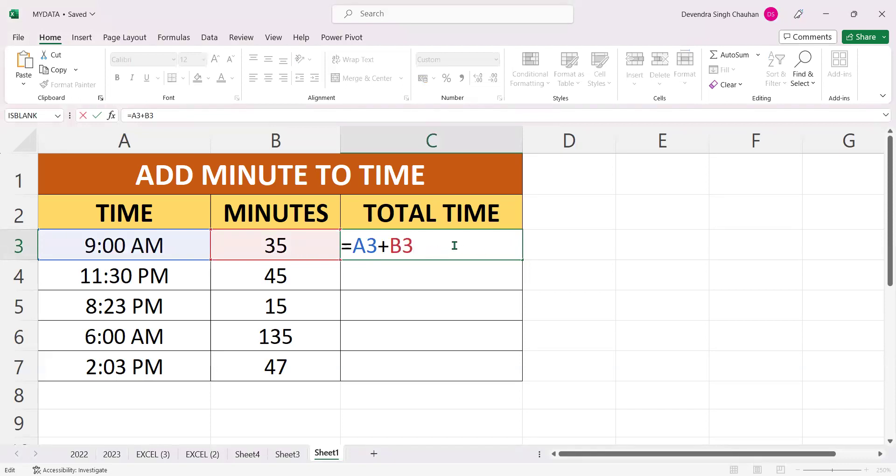
{"action": "type", "text": "/"}
{"action": "type", "text": "(24*60)"}
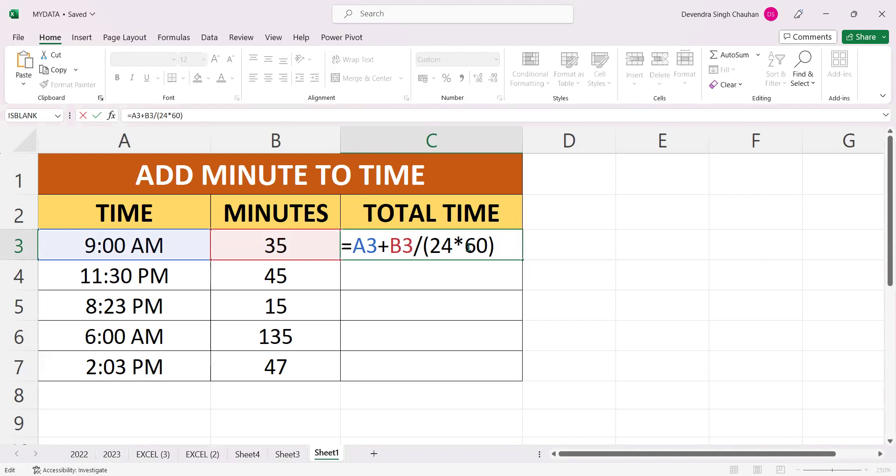
{"action": "key", "text": "Return"}
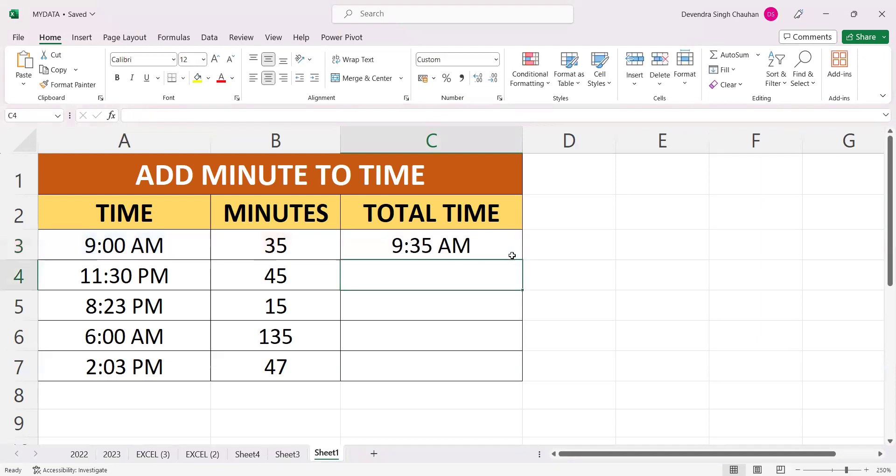
Fill the C3 formula down to C7, check the copy in C6, then select B5.
{"action": "left_click", "coordinate": [457, 253]}
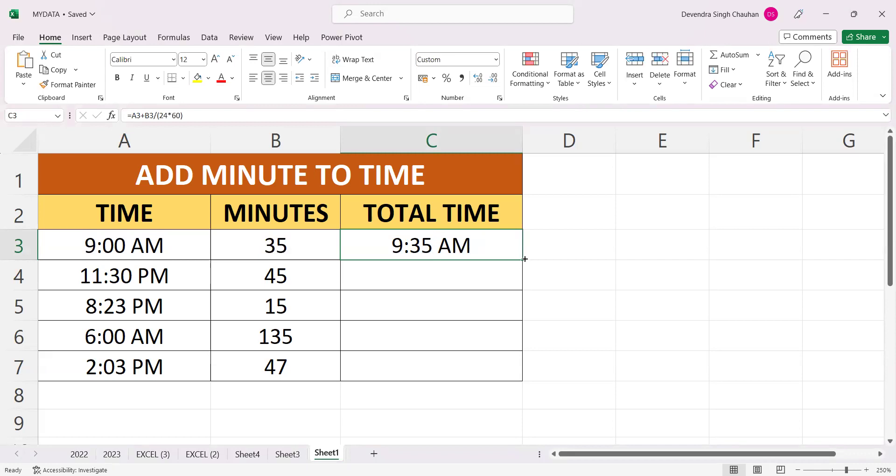
{"action": "left_click_drag", "start_coordinate": [522, 261], "coordinate": [523, 379]}
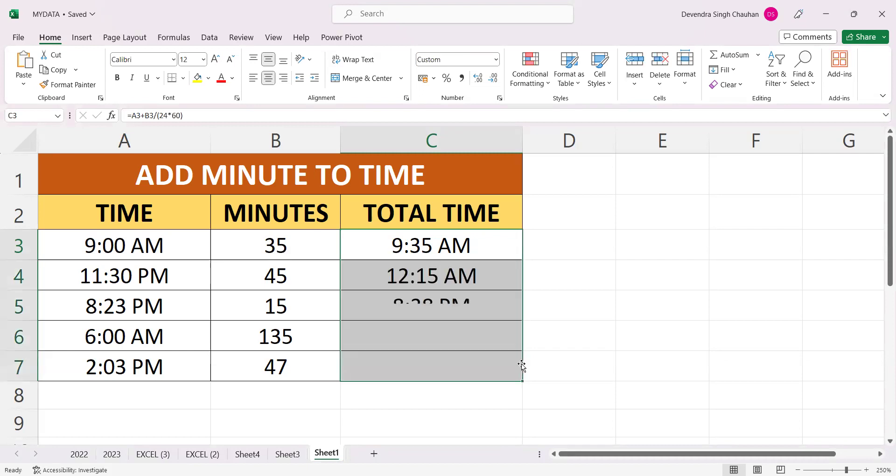
{"action": "left_click", "coordinate": [483, 328]}
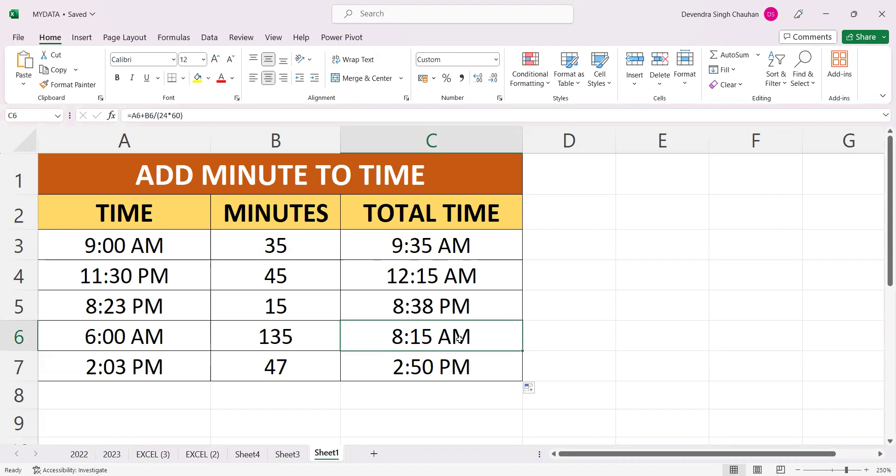
{"action": "left_click", "coordinate": [271, 306]}
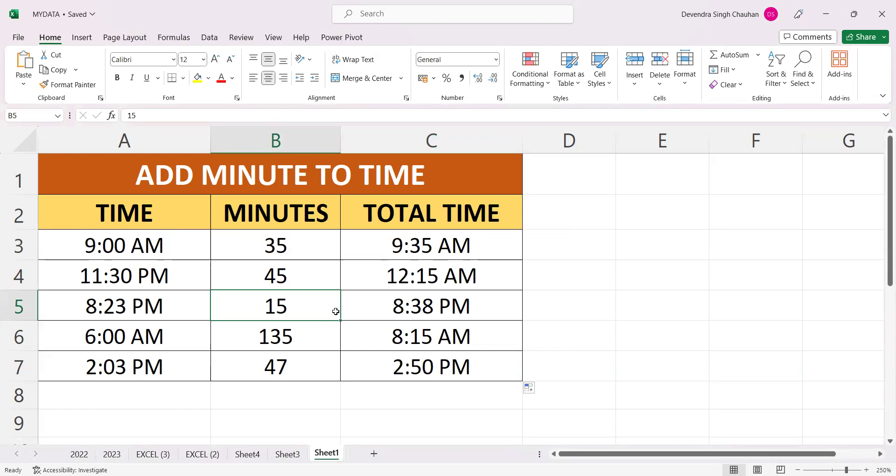
Enter 800 minutes in B5 so C5 shows 9:43 AM, then inspect A4.
{"action": "type", "text": "8000"}
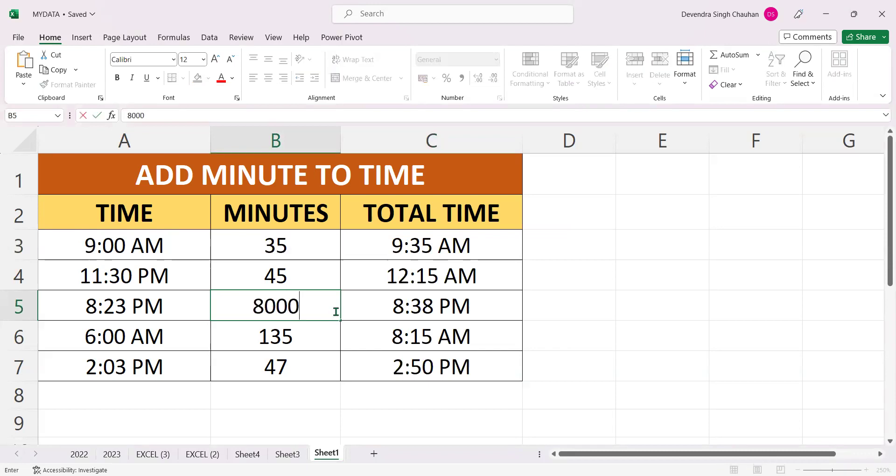
{"action": "key", "text": "BackSpace"}
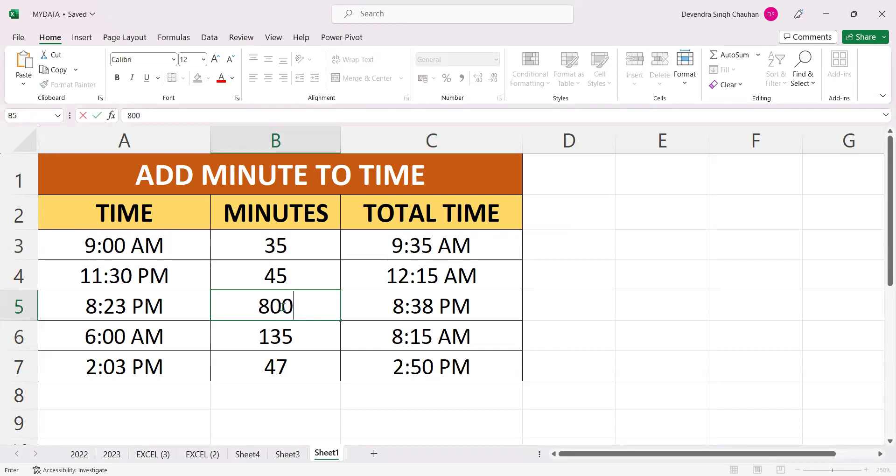
{"action": "key", "text": "Return"}
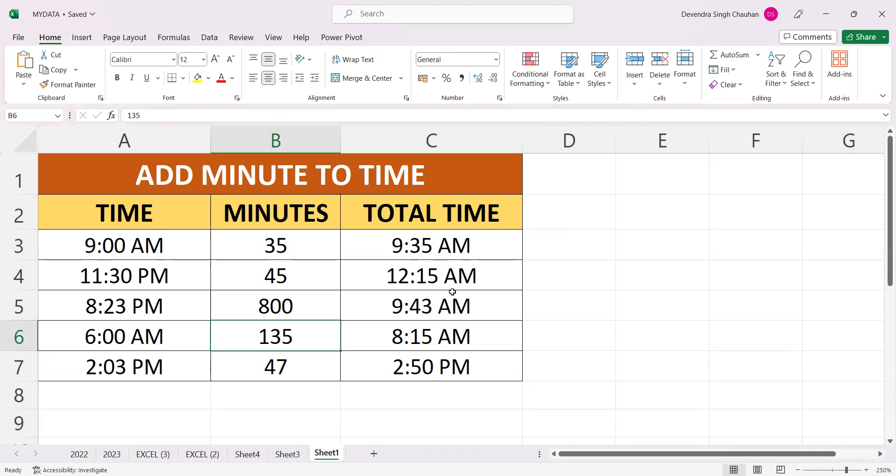
{"action": "left_click", "coordinate": [183, 273]}
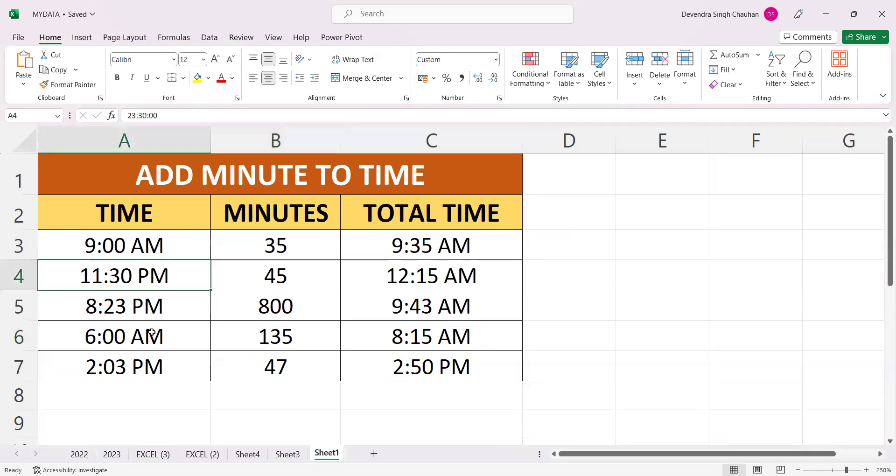
After checking A3, enter 1200 minutes in B4 so C4 shows 7:30 PM.
{"action": "left_click", "coordinate": [148, 248]}
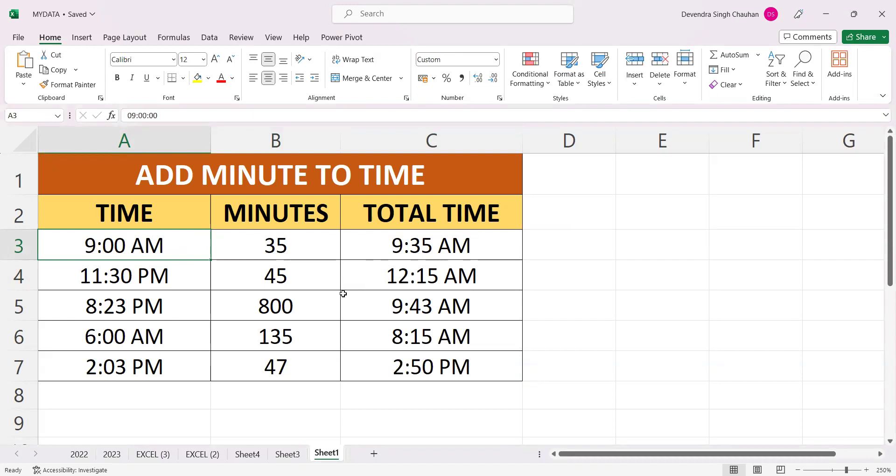
{"action": "left_click", "coordinate": [315, 278]}
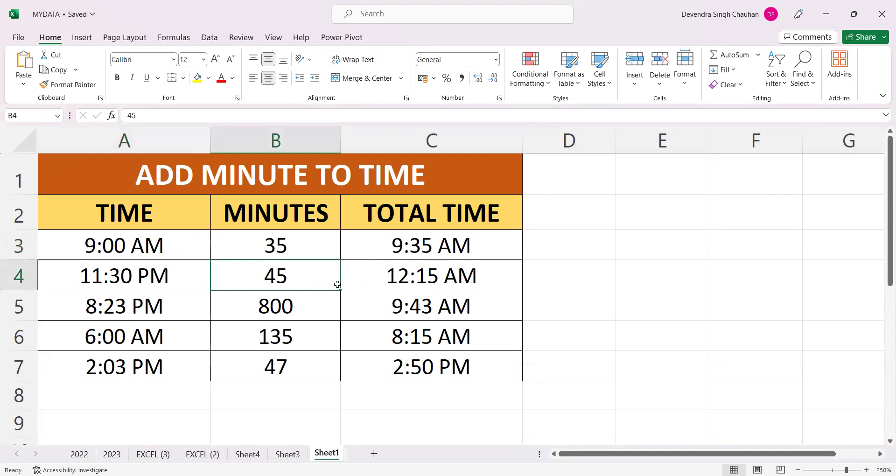
{"action": "type", "text": "1200"}
{"action": "key", "text": "Return"}
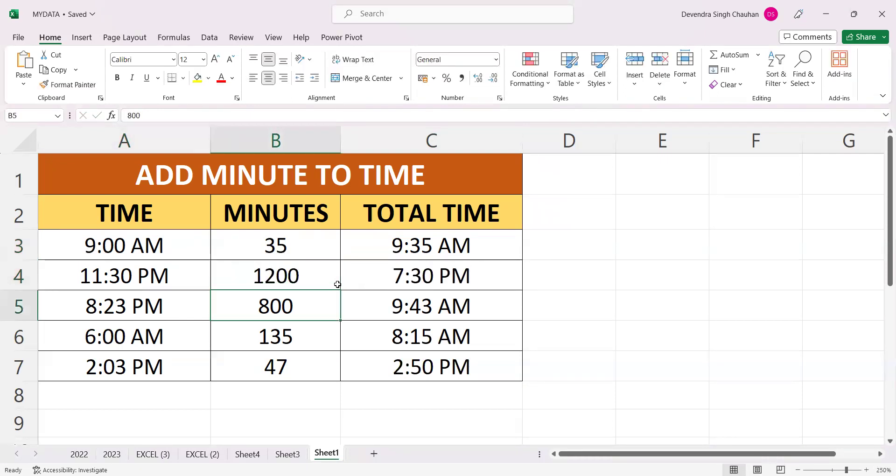